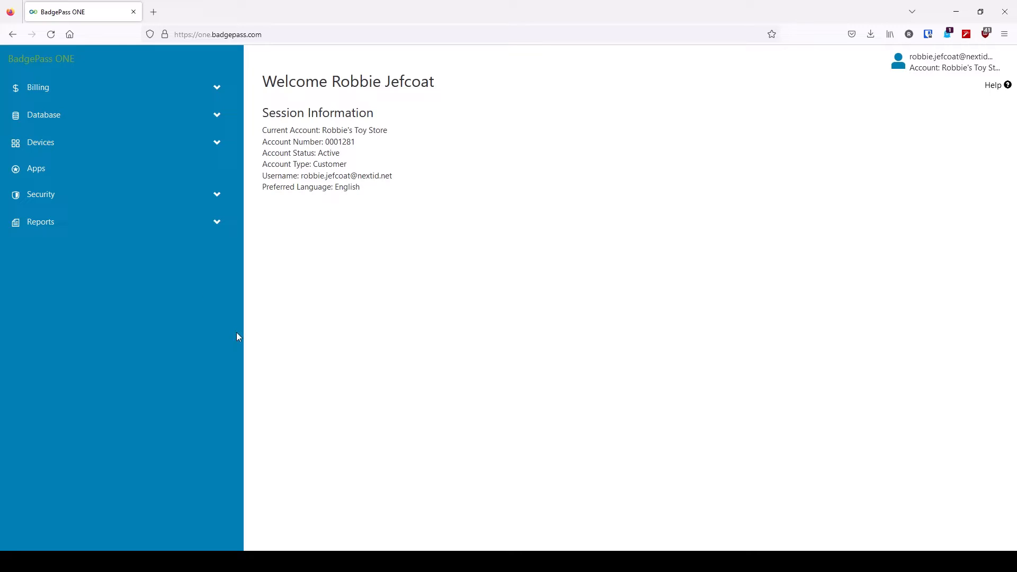
- Create and save a new app named Employee Badging with app type Issuance and entity type Employee
left_click(47, 175)
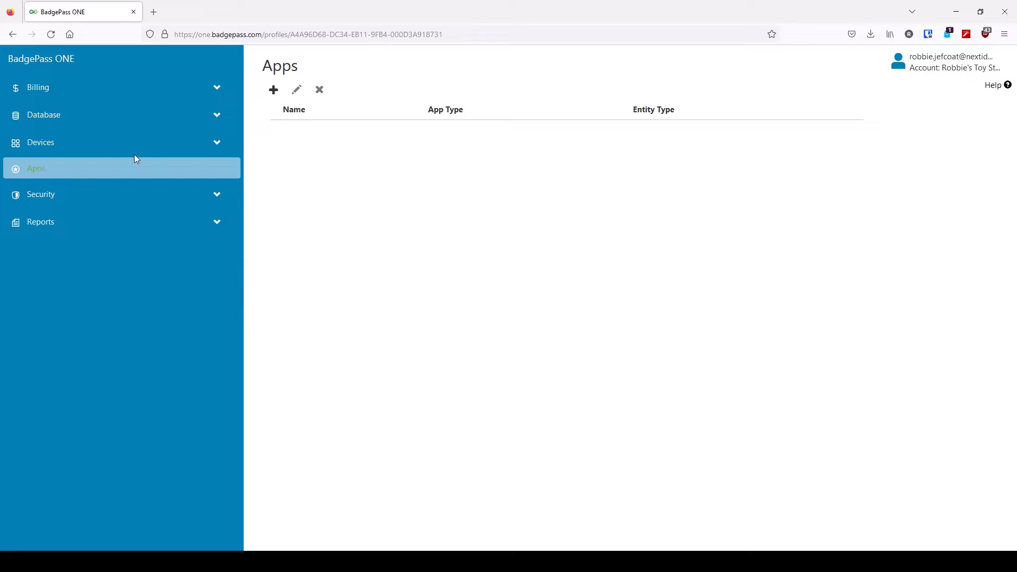
left_click(274, 90)
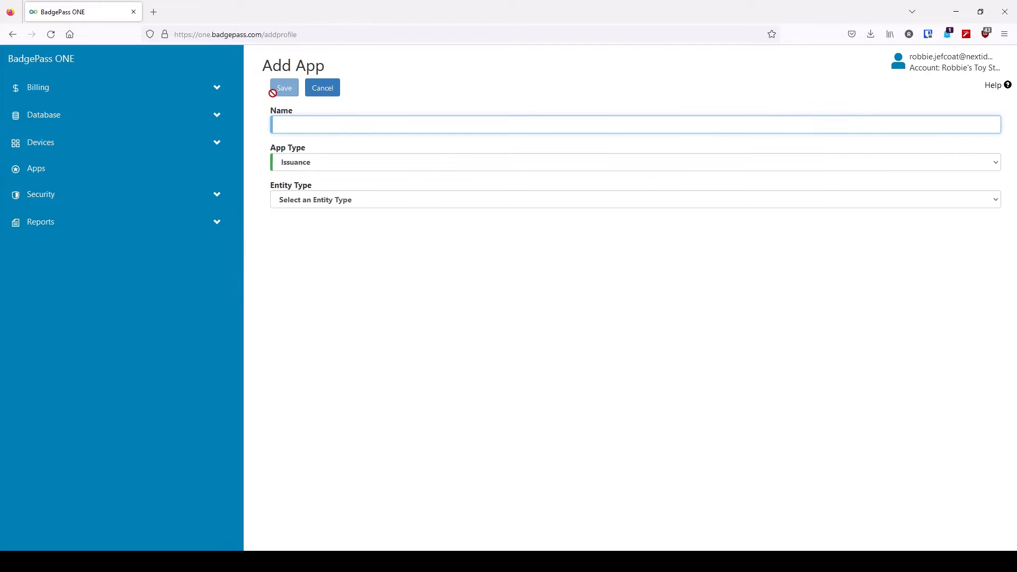
type("Employee Badging")
left_click(355, 168)
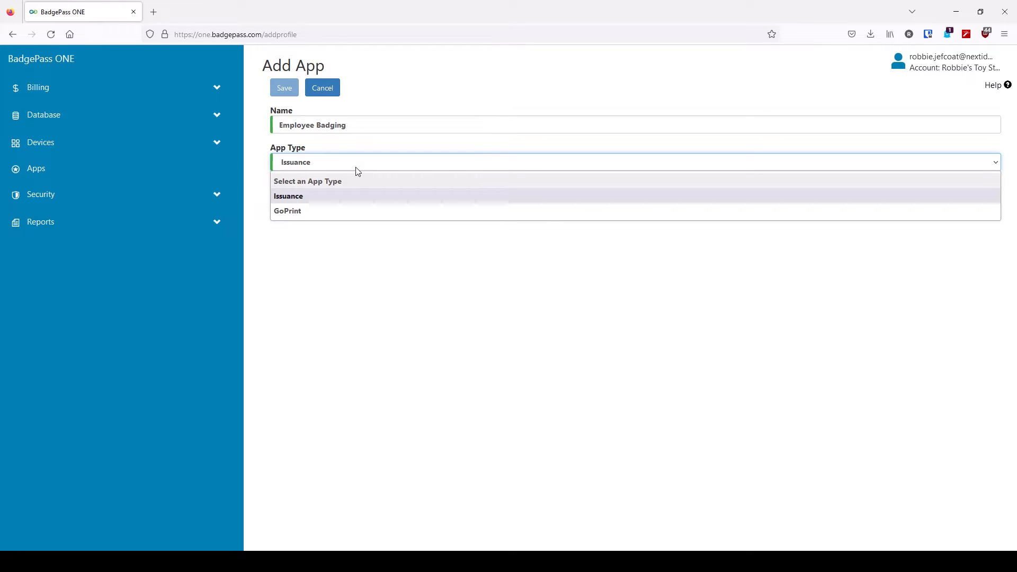
left_click(343, 201)
left_click(346, 201)
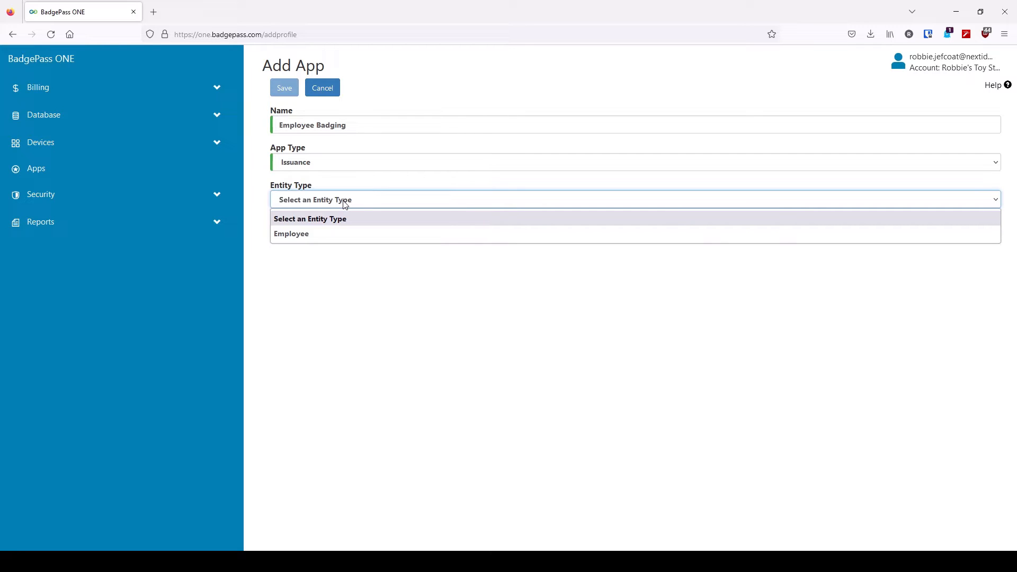
left_click(316, 233)
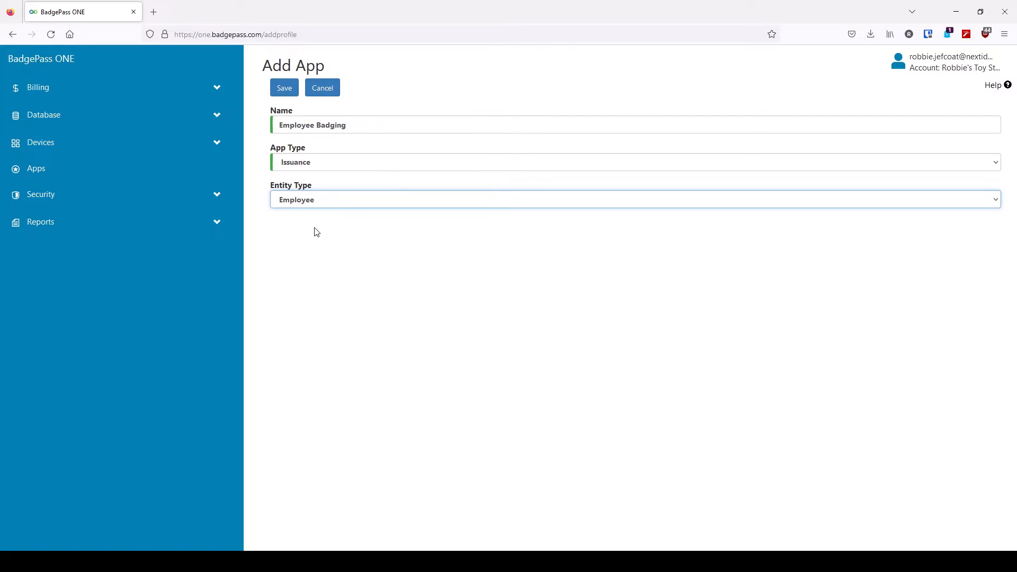
left_click(294, 96)
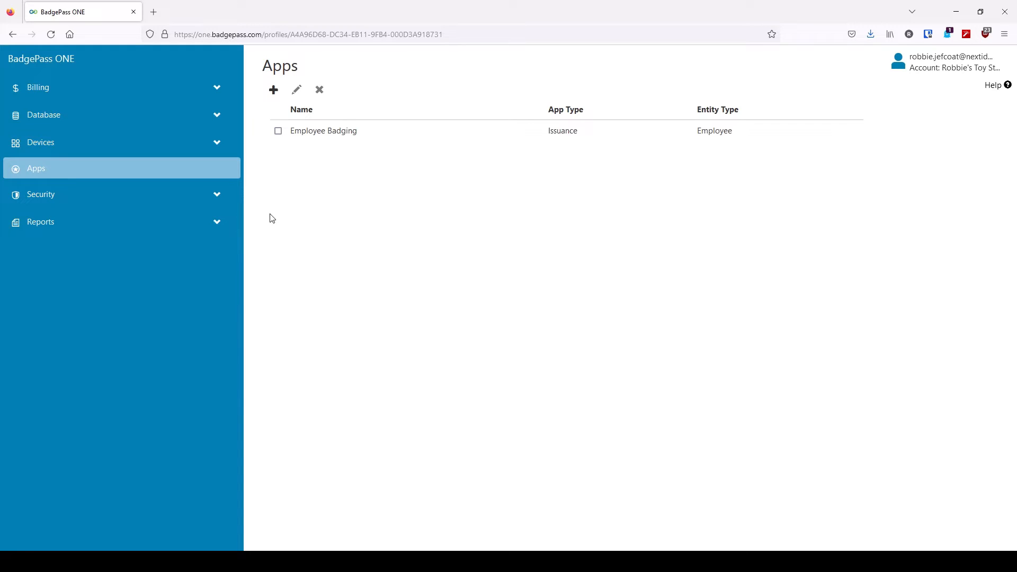
- Edit the phone layout of the Employee Badging app and add a page named Employee Information
left_click(337, 136)
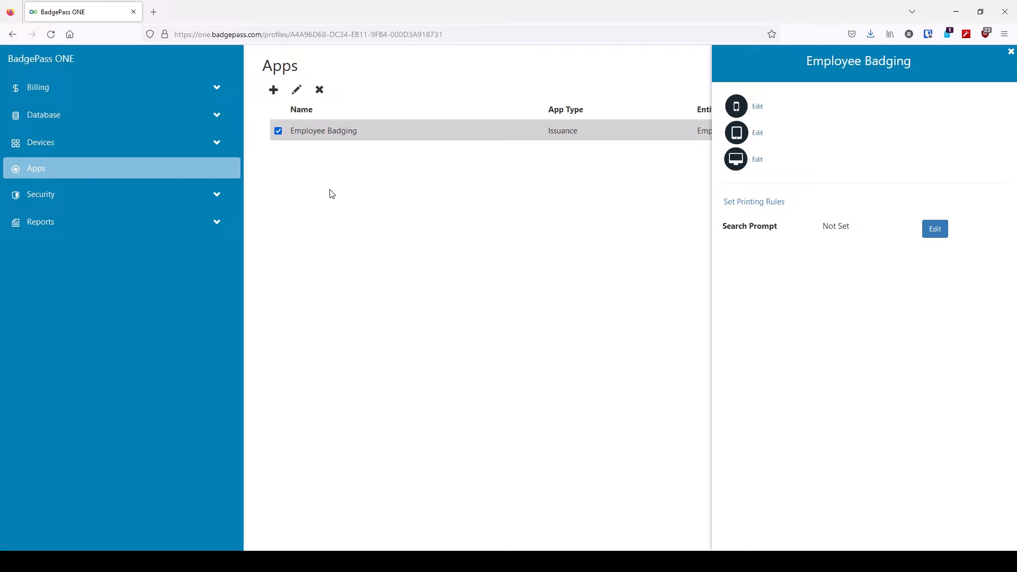
left_click(758, 107)
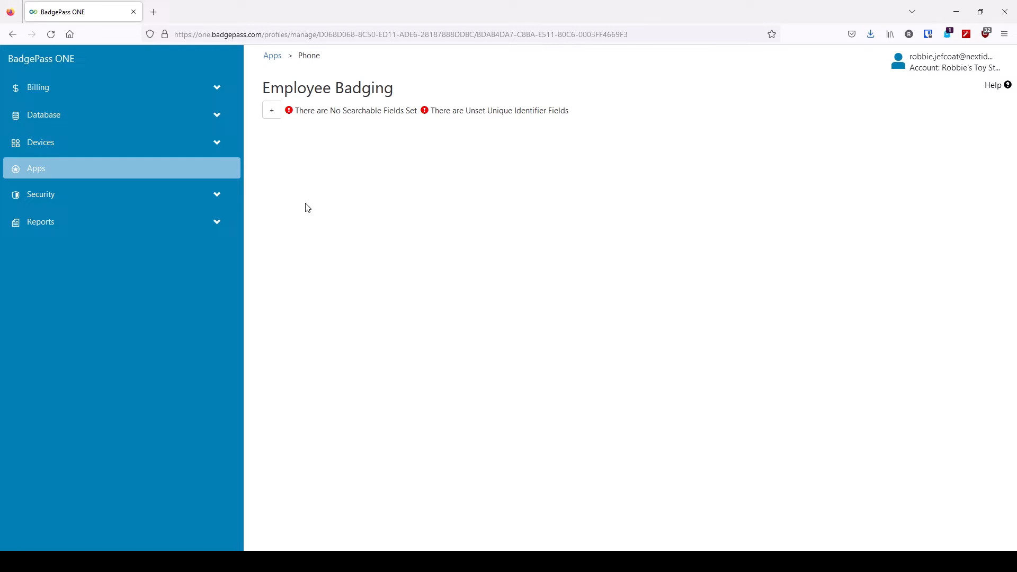
left_click(272, 110)
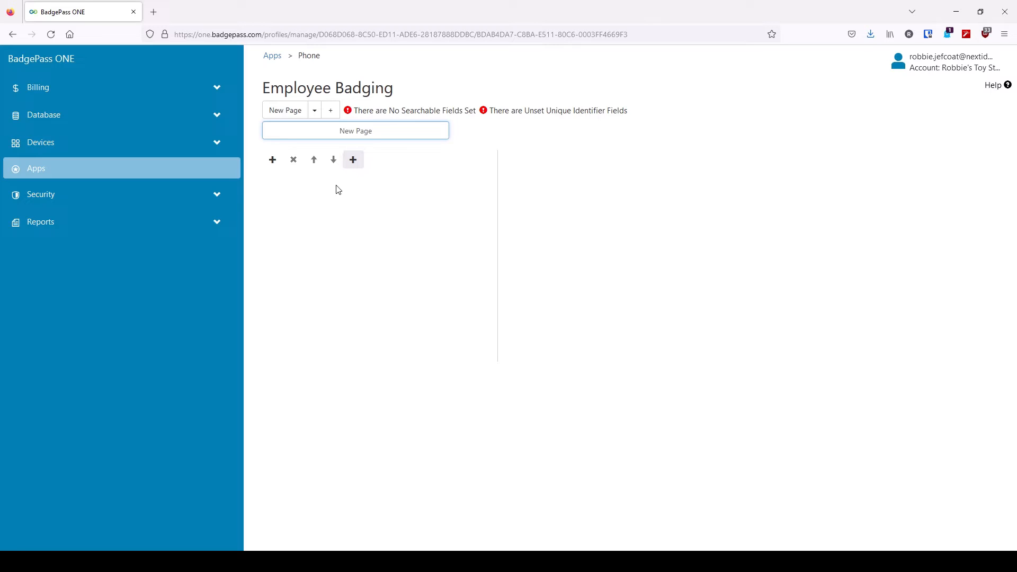
left_click_drag(371, 134, 328, 129)
type("Em")
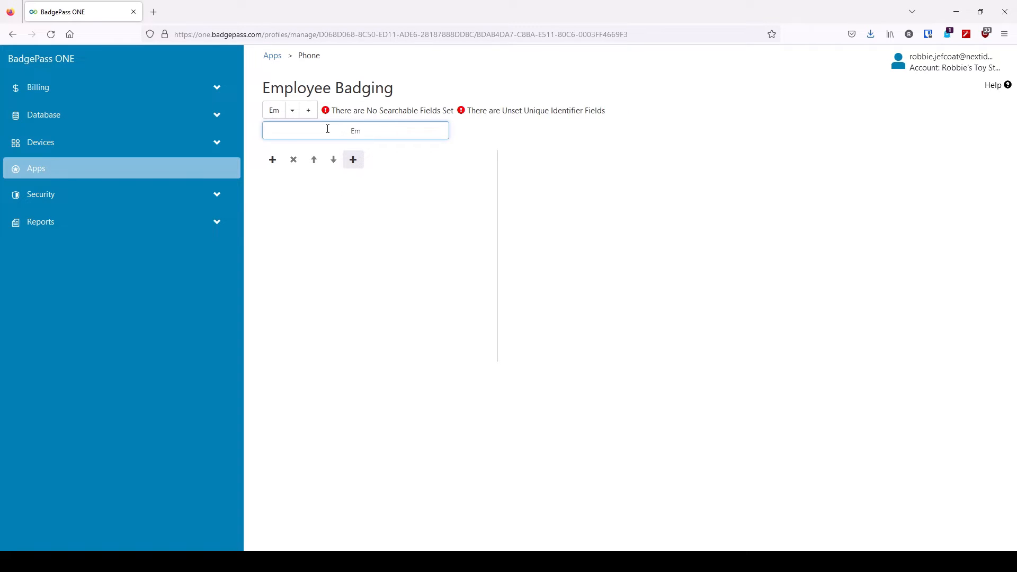
type("ployee Information")
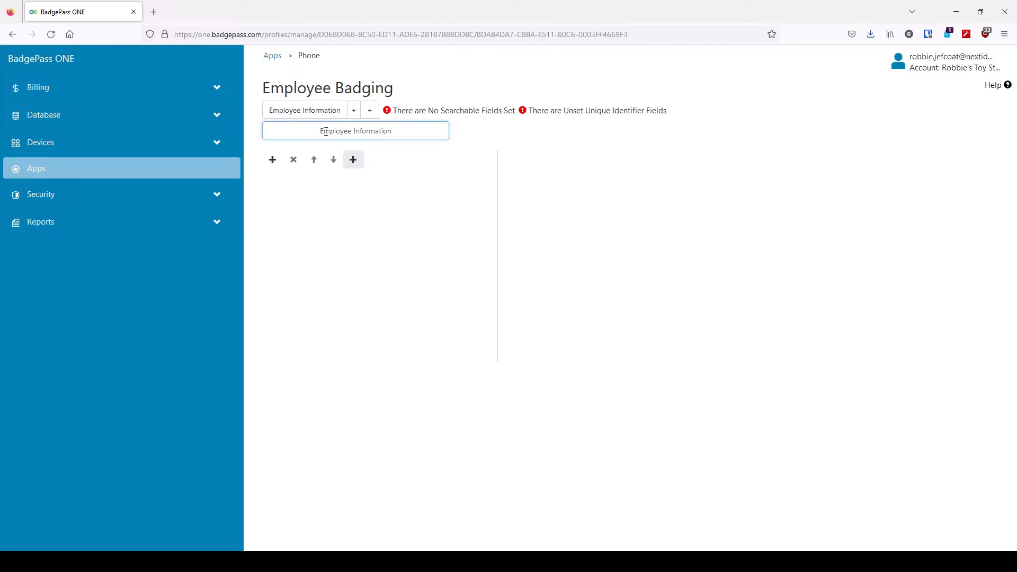
- Add and save the First Name and Last Name widgets on the Employee Information page
left_click(272, 159)
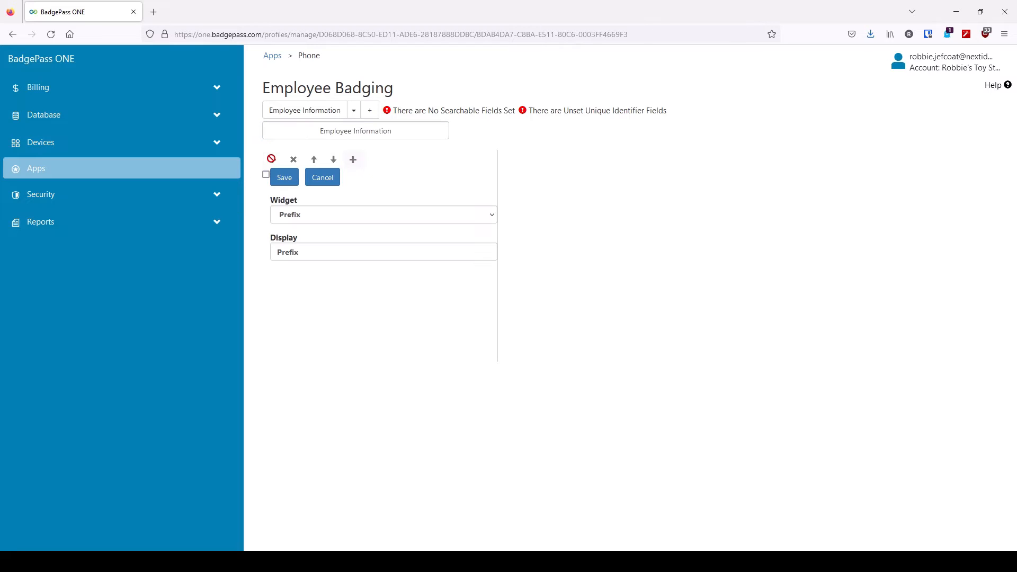
left_click(355, 213)
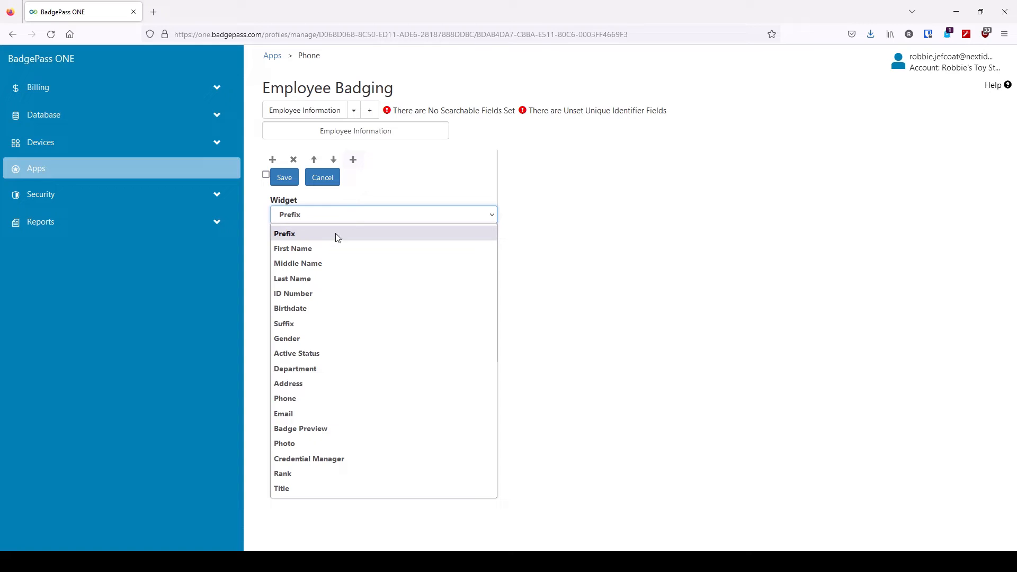
left_click(324, 244)
left_click(277, 179)
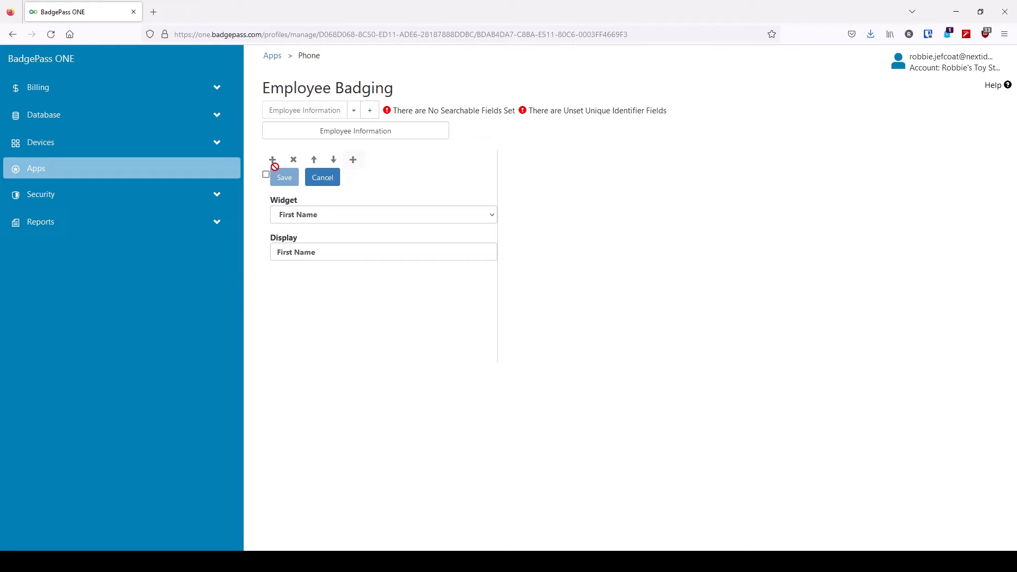
left_click(273, 160)
left_click(312, 233)
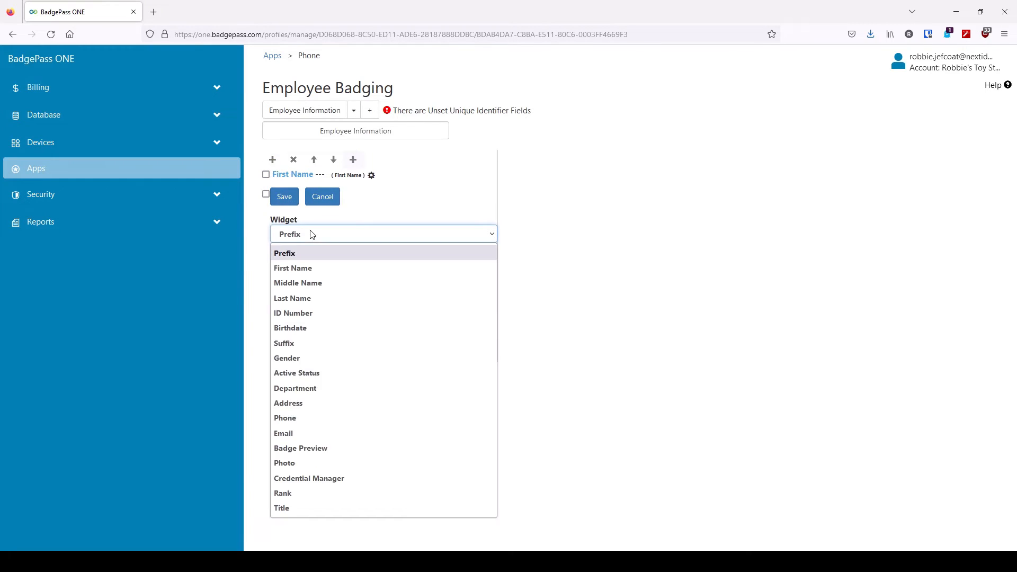
left_click(311, 296)
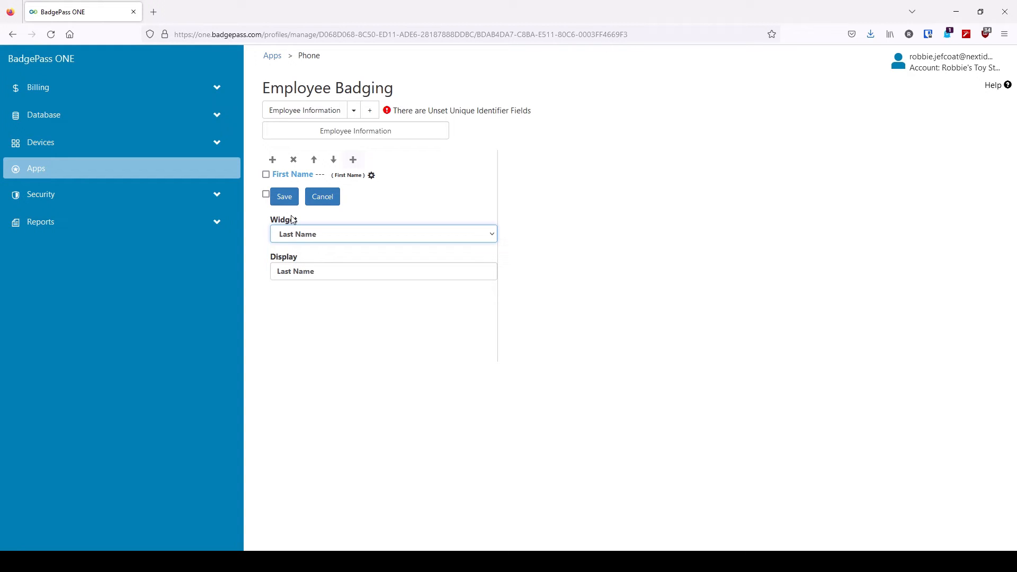
left_click(290, 196)
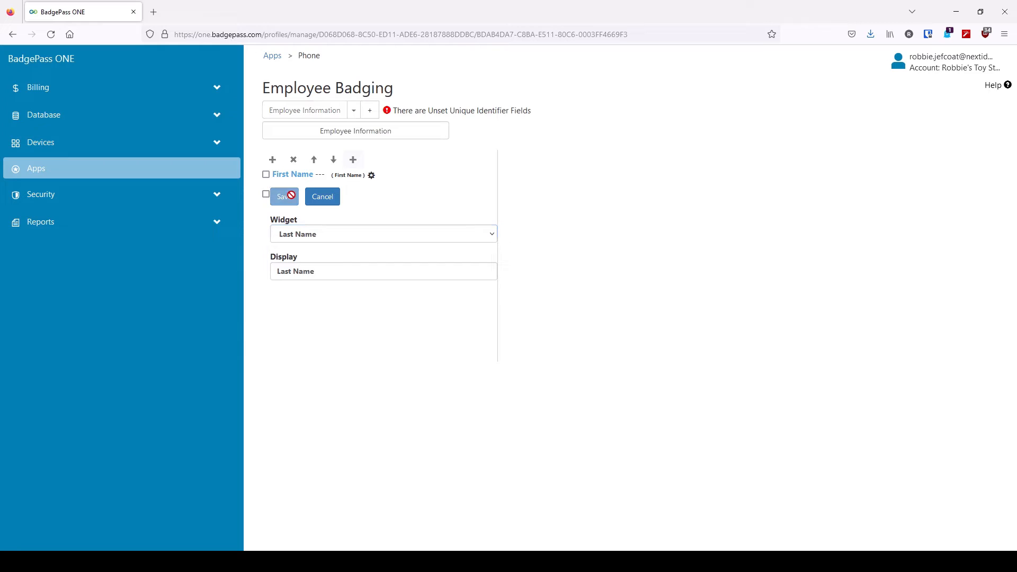
- Add and save the ID Number widget on the Employee Information page
left_click(273, 159)
left_click(321, 253)
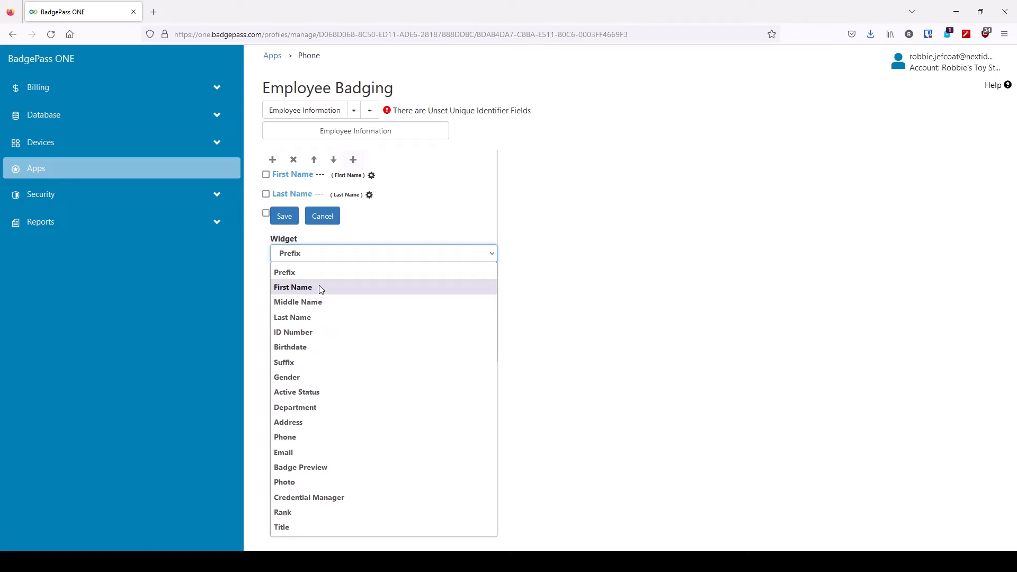
left_click(307, 332)
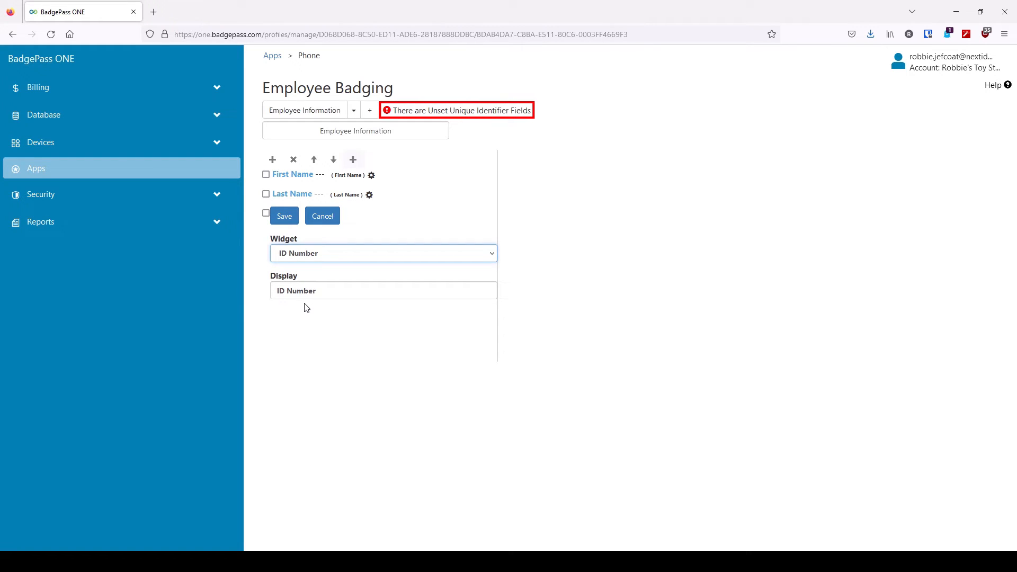
left_click(284, 217)
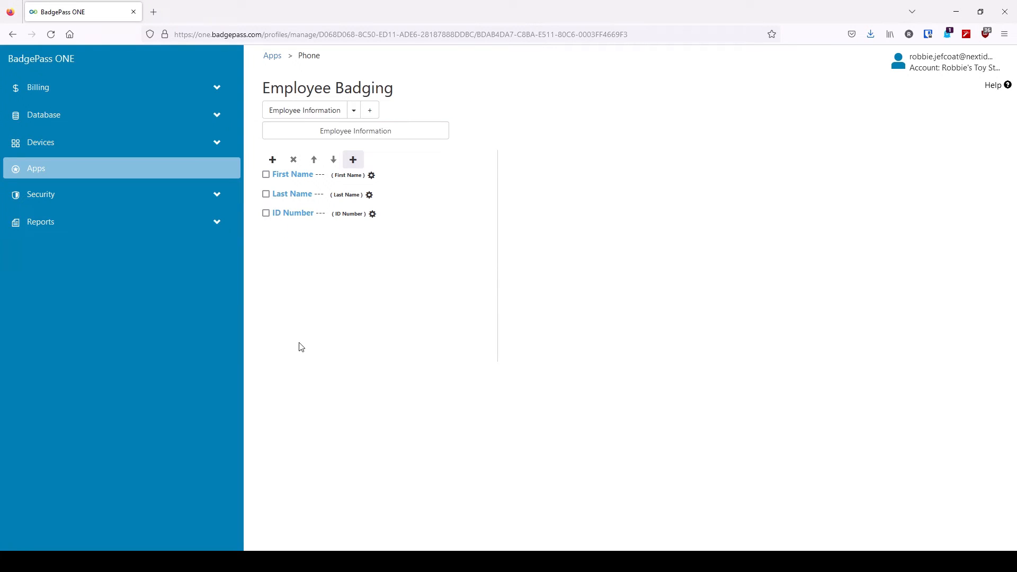
- Move the ID Number widget above Last Name and back below it
left_click(266, 214)
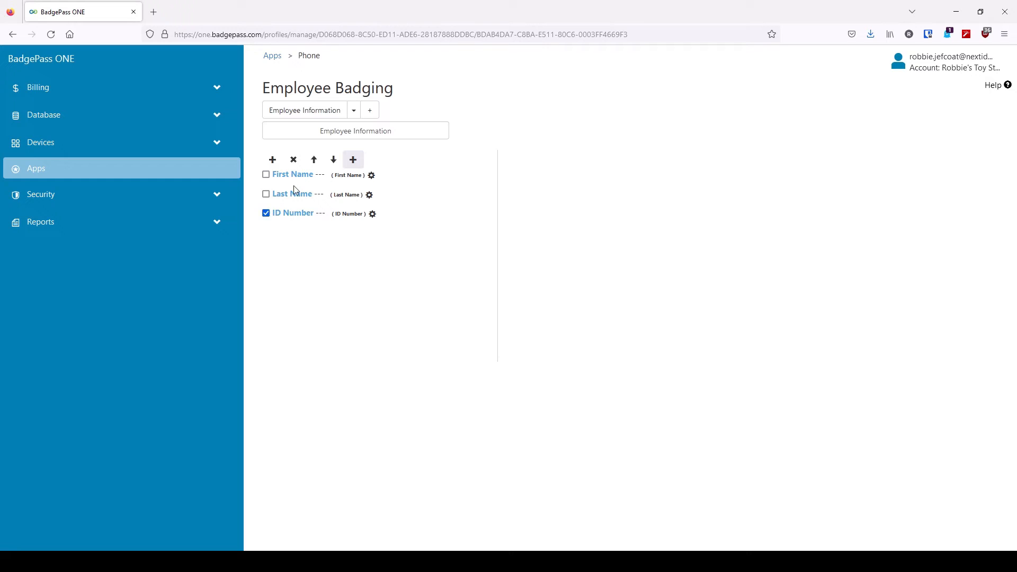
left_click(315, 165)
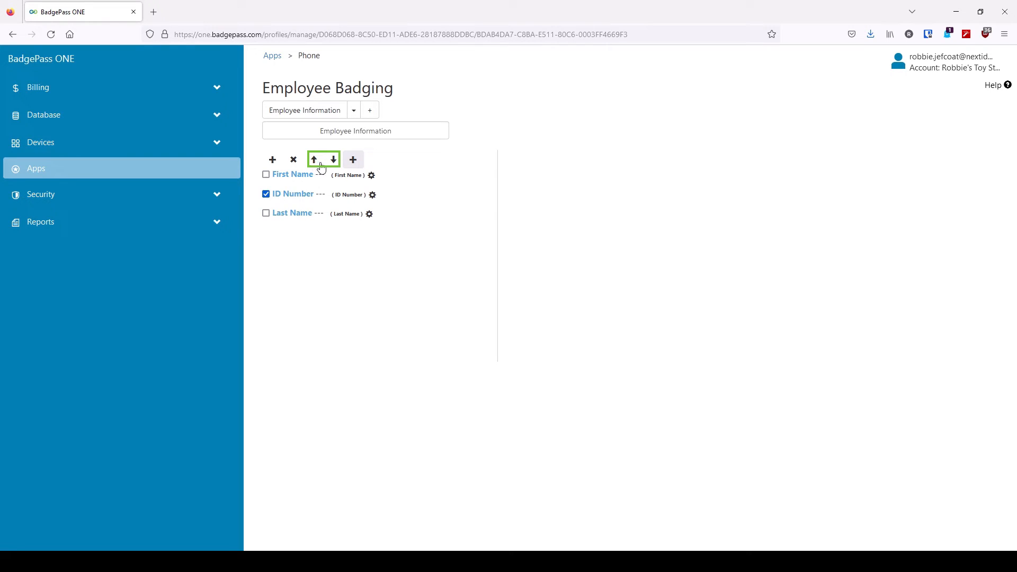
left_click(333, 161)
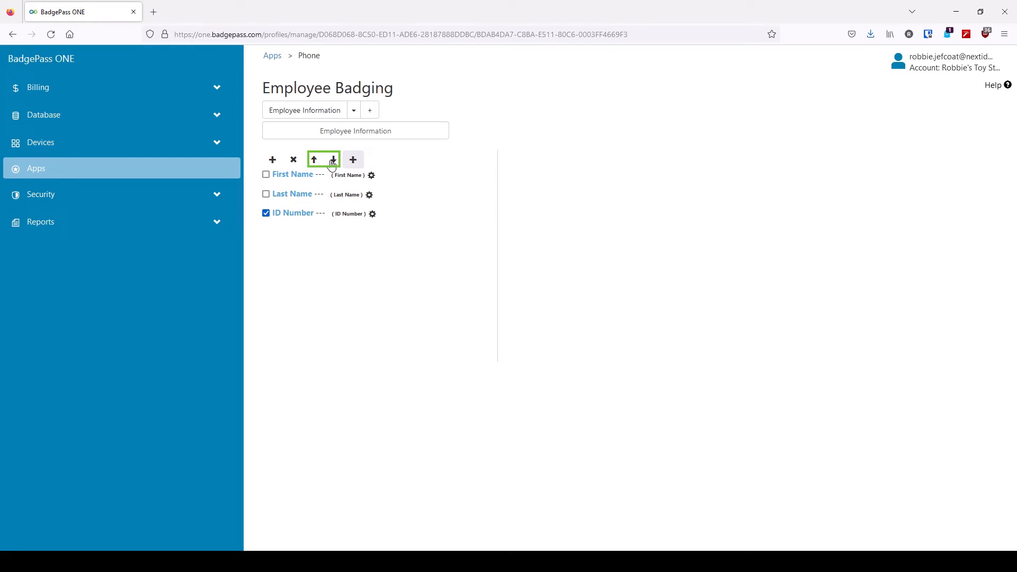
- Add a second page to the phone layout and name it Capture Photo and Print
left_click(366, 112)
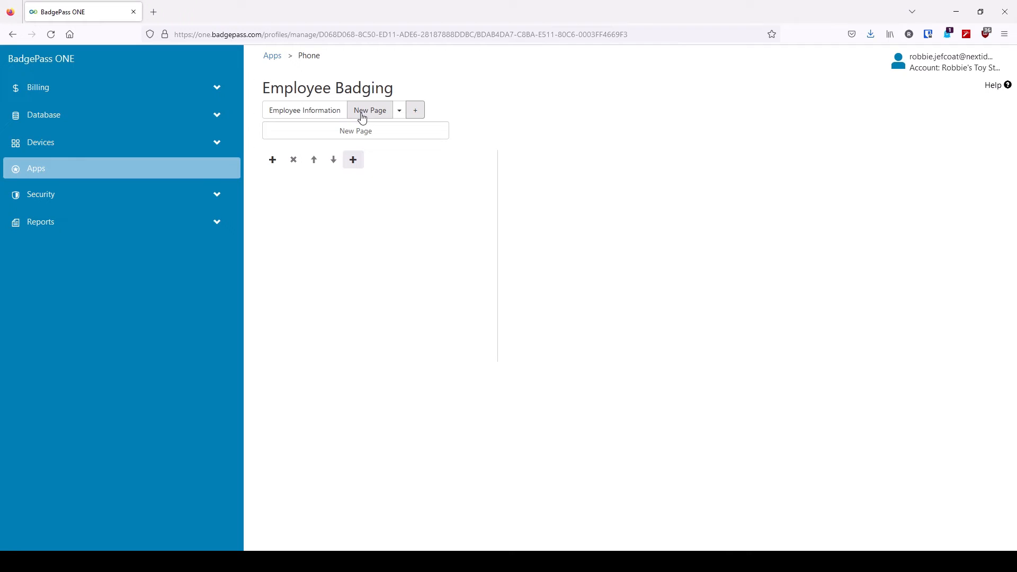
left_click_drag(377, 132, 335, 129)
type("C")
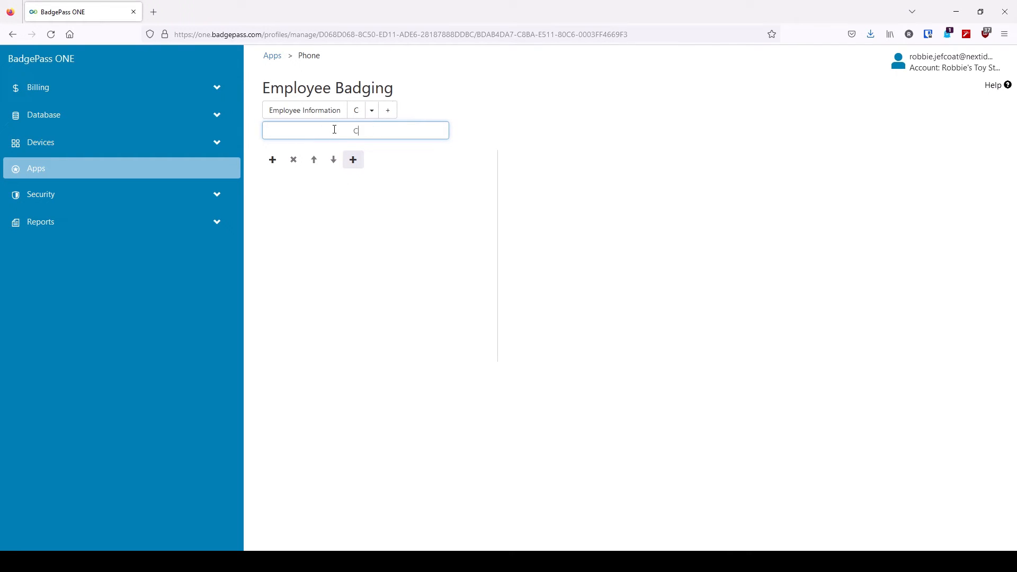
type("apture Photo and Print")
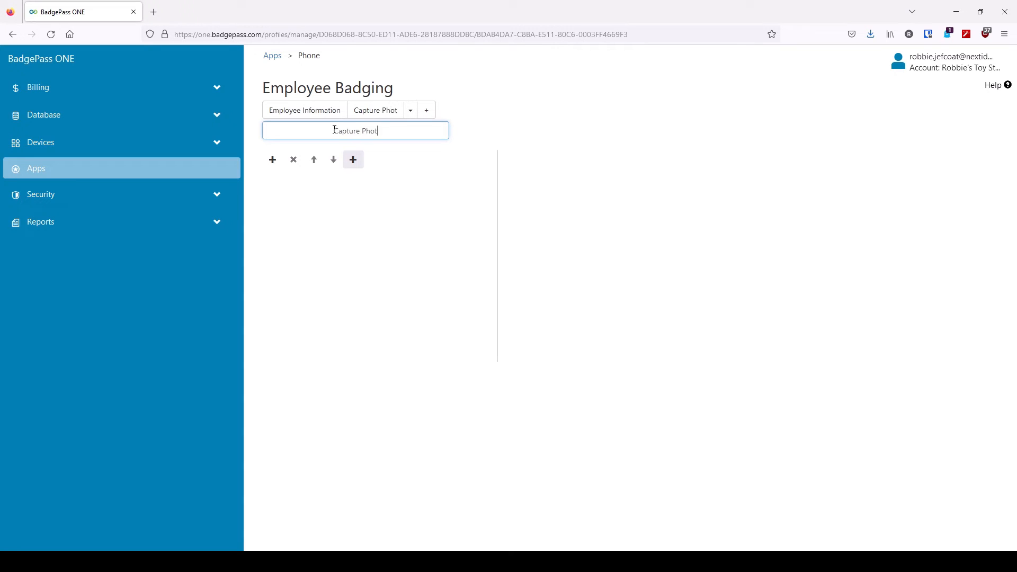
left_click(321, 97)
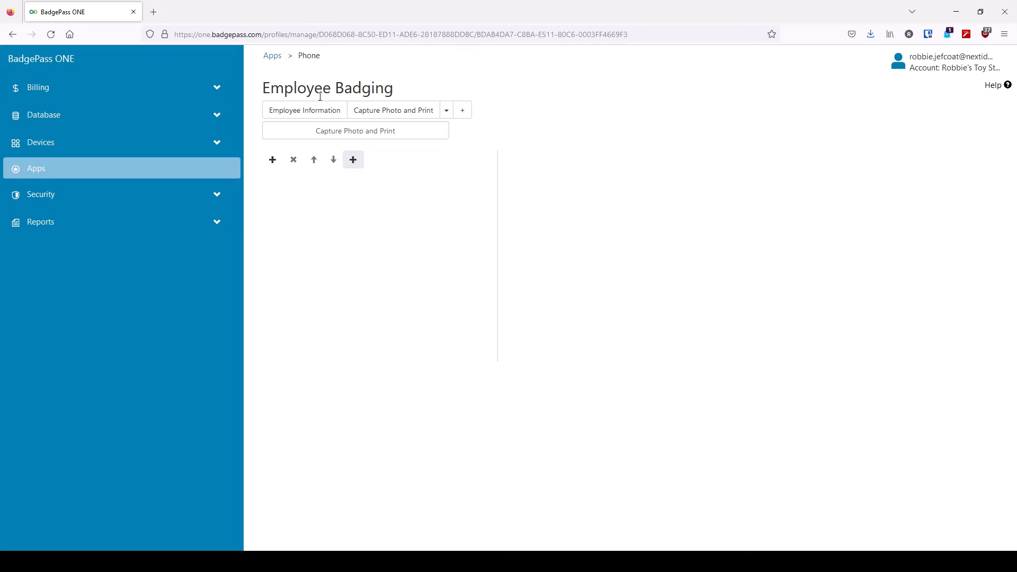
- Add and save the Active Status and Credential Manager widgets on the Employee Information page
left_click(312, 111)
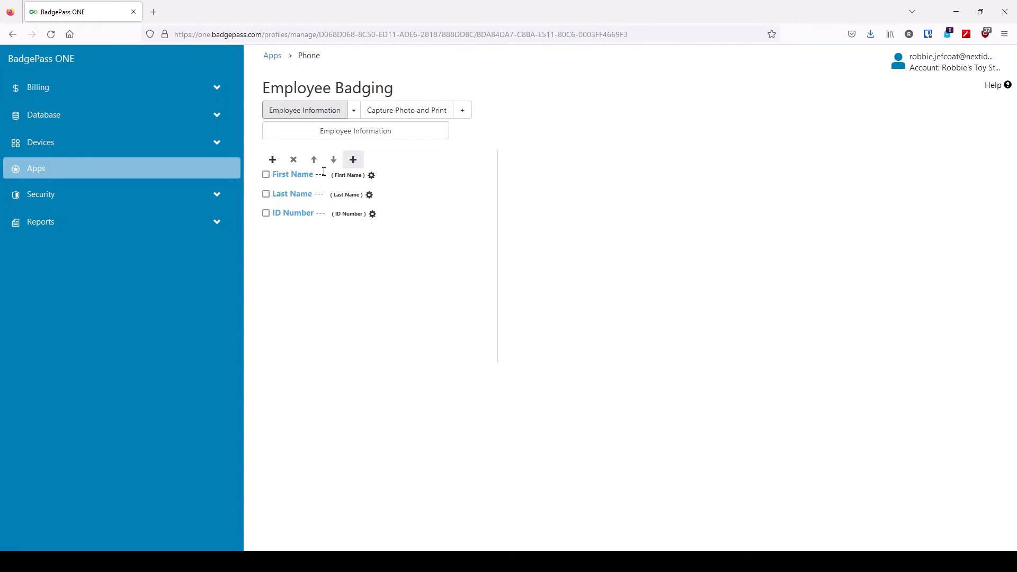
left_click(273, 160)
left_click(304, 277)
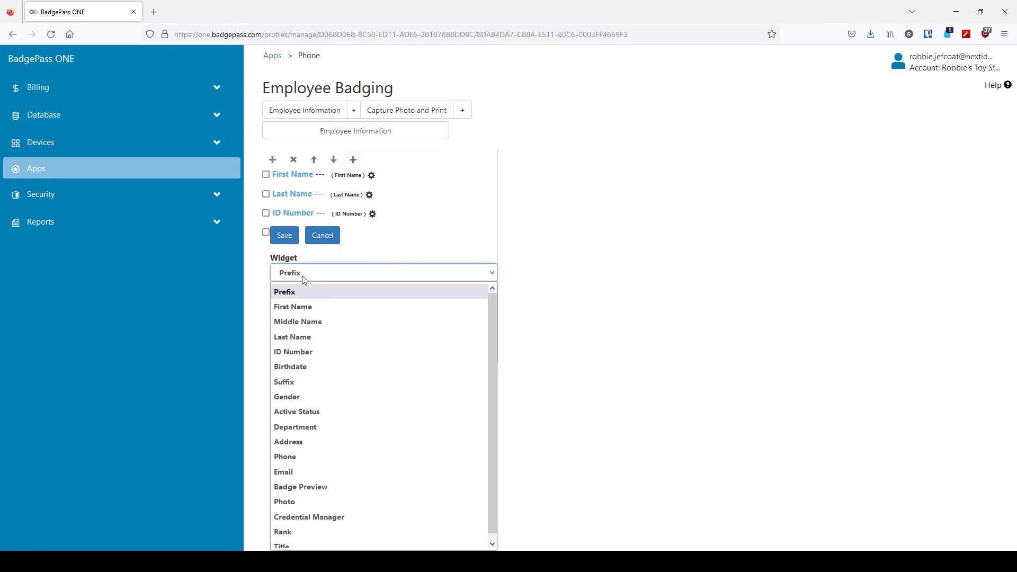
left_click(304, 415)
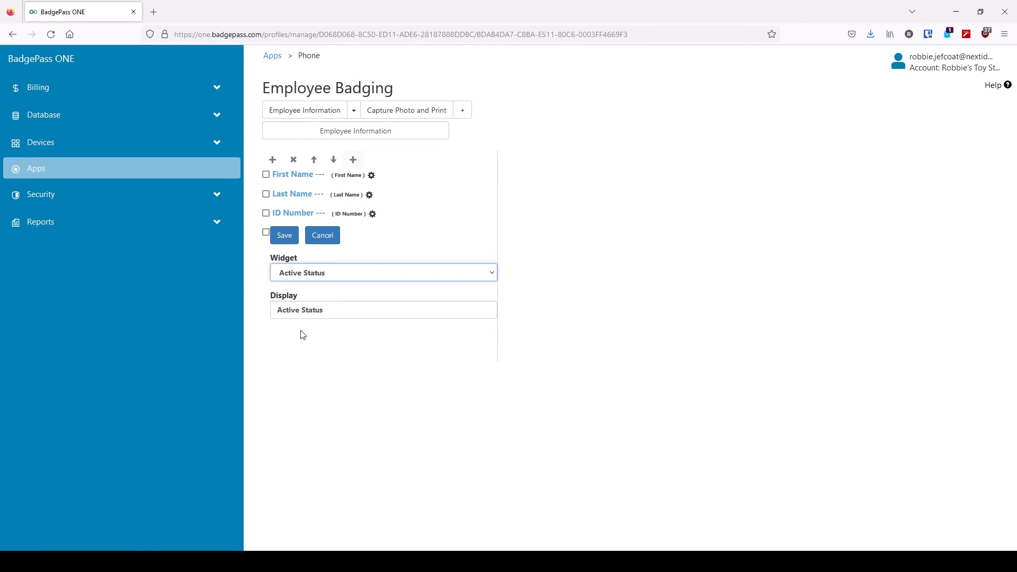
left_click(285, 246)
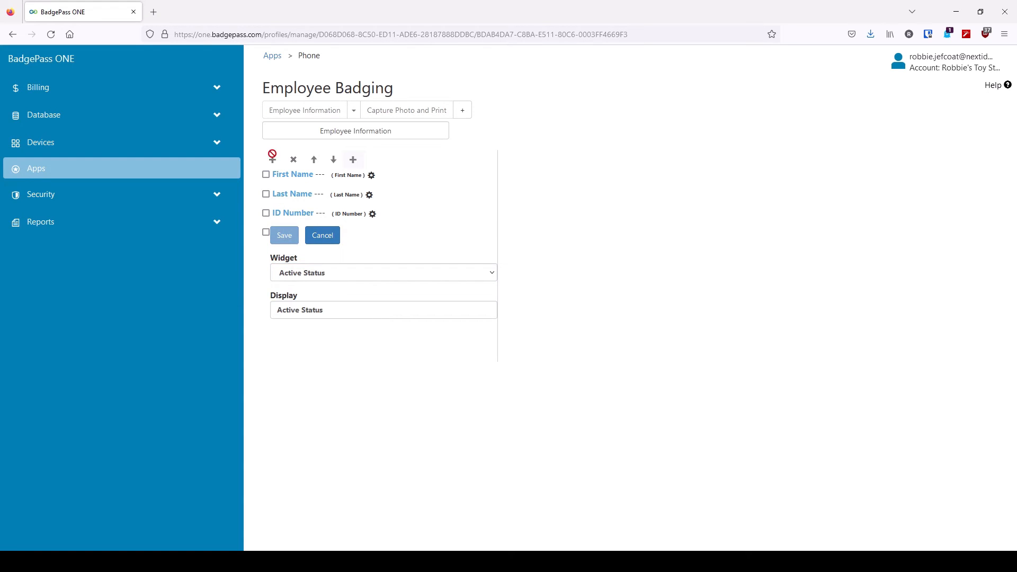
left_click(274, 159)
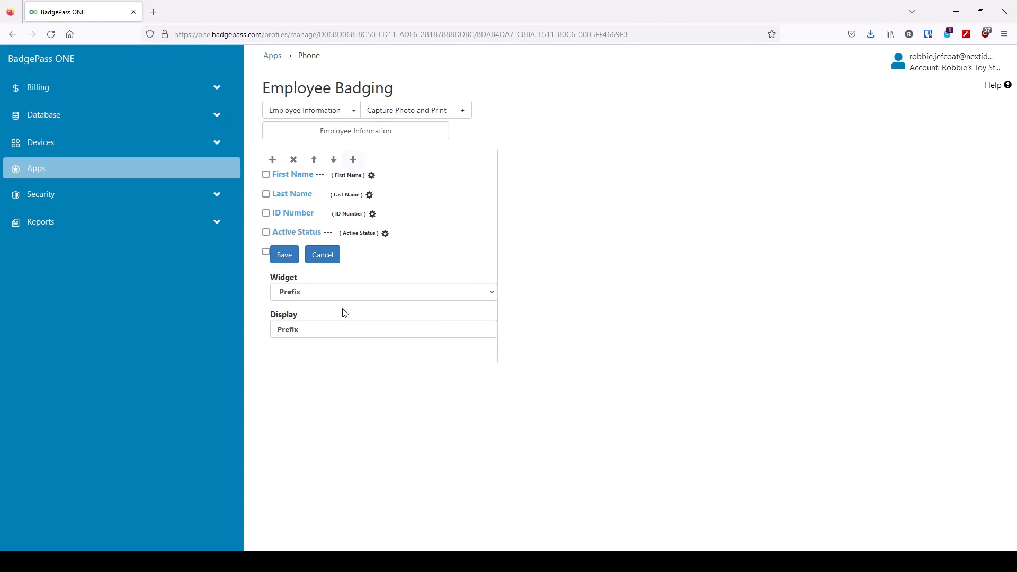
left_click(345, 295)
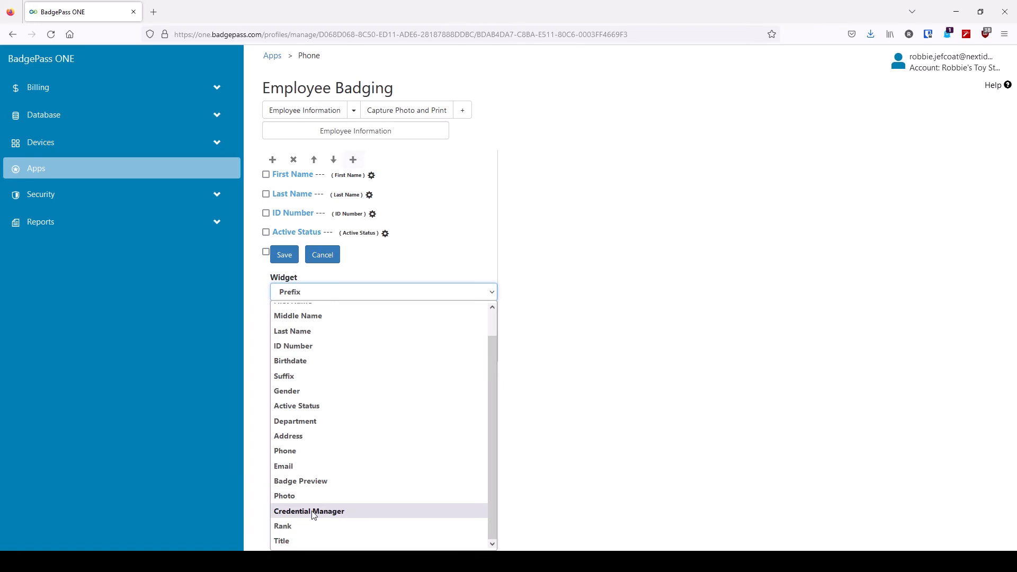
left_click(316, 512)
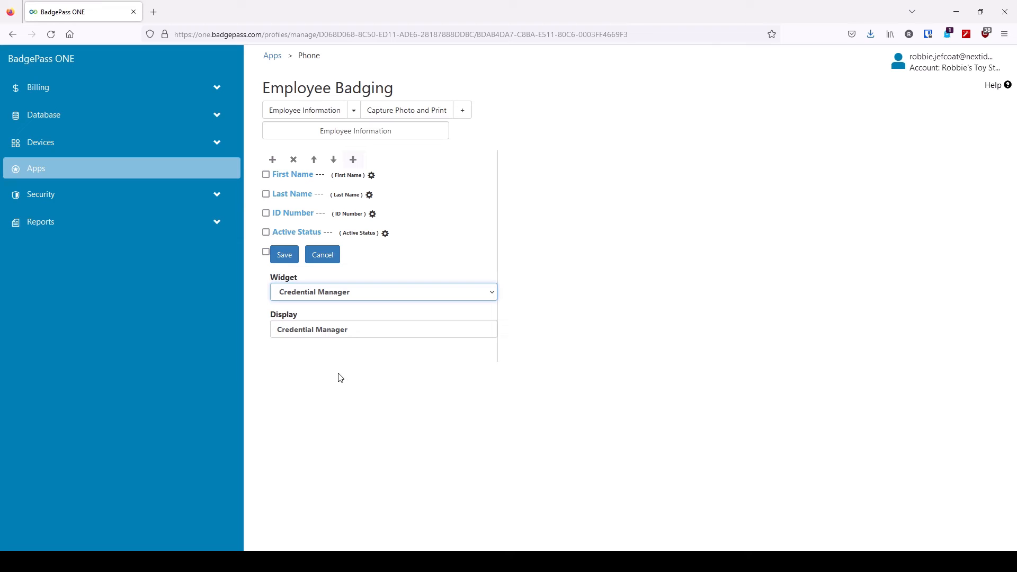
left_click(284, 255)
- Add and save the Photo widget on the Capture Photo and Print page
left_click(393, 112)
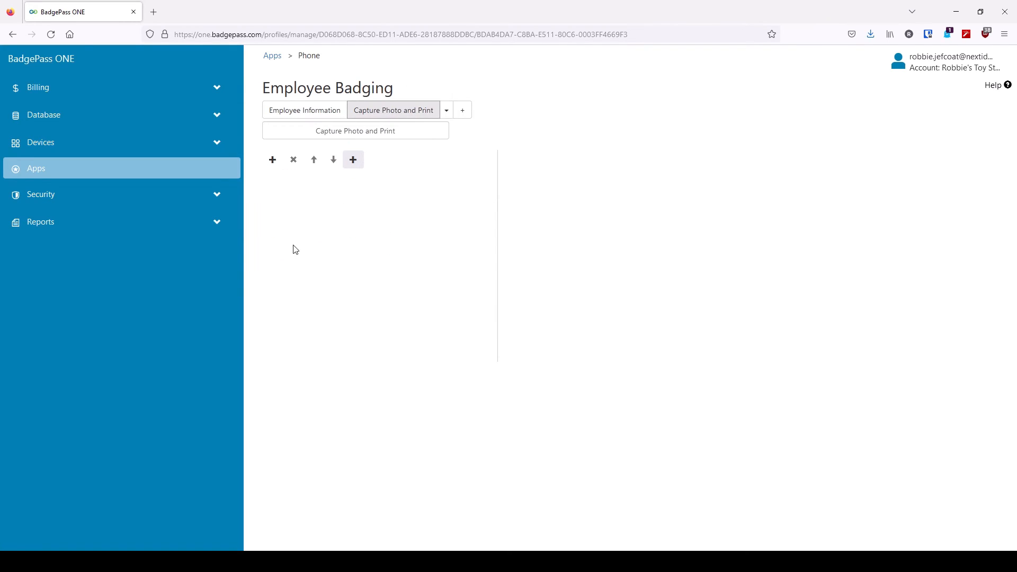
left_click(274, 161)
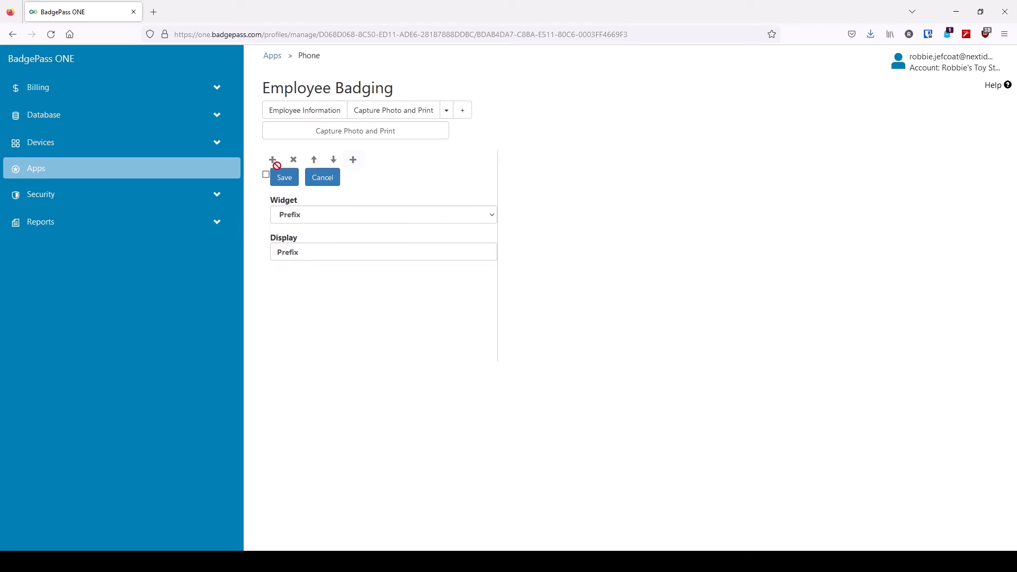
left_click(297, 222)
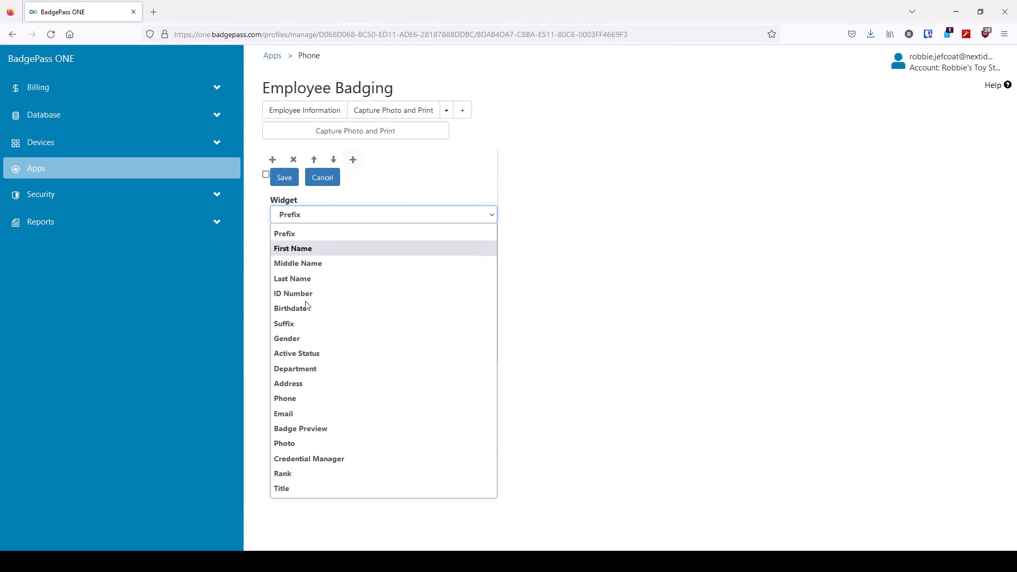
left_click(297, 443)
left_click(289, 178)
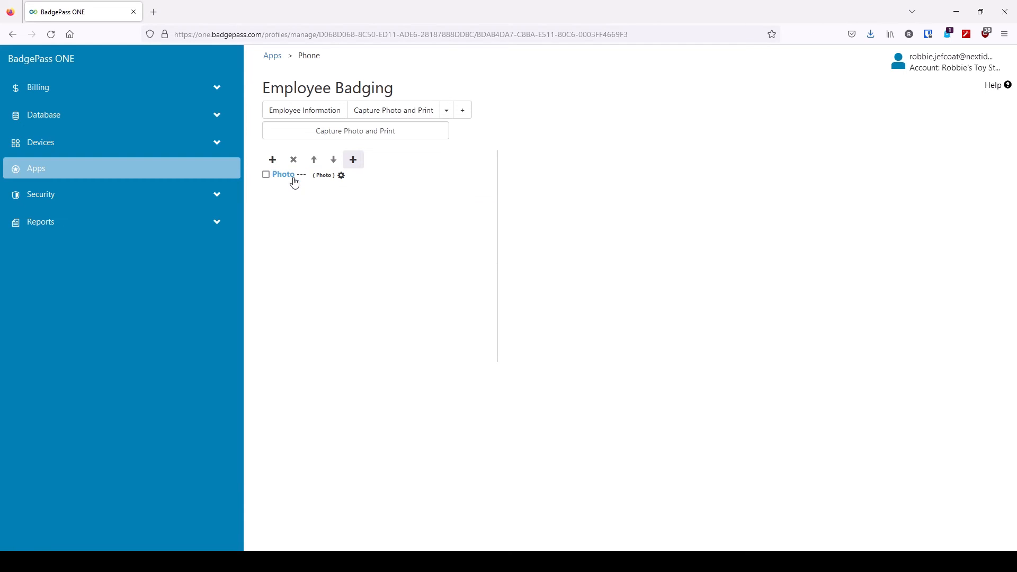
- Add and save the Badge Preview widget below Photo on the Capture Photo and Print page
left_click(273, 159)
left_click(290, 234)
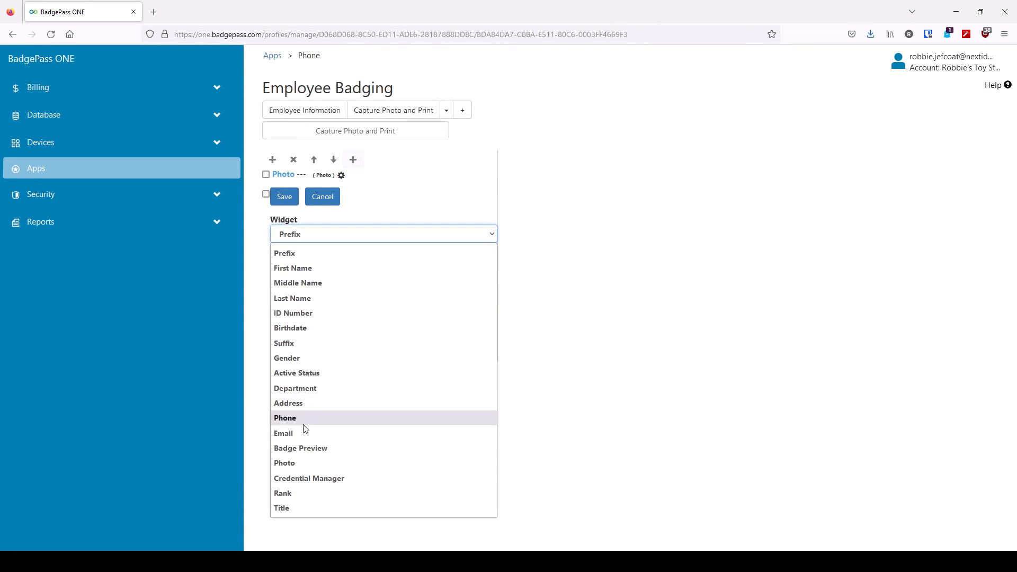
left_click(305, 449)
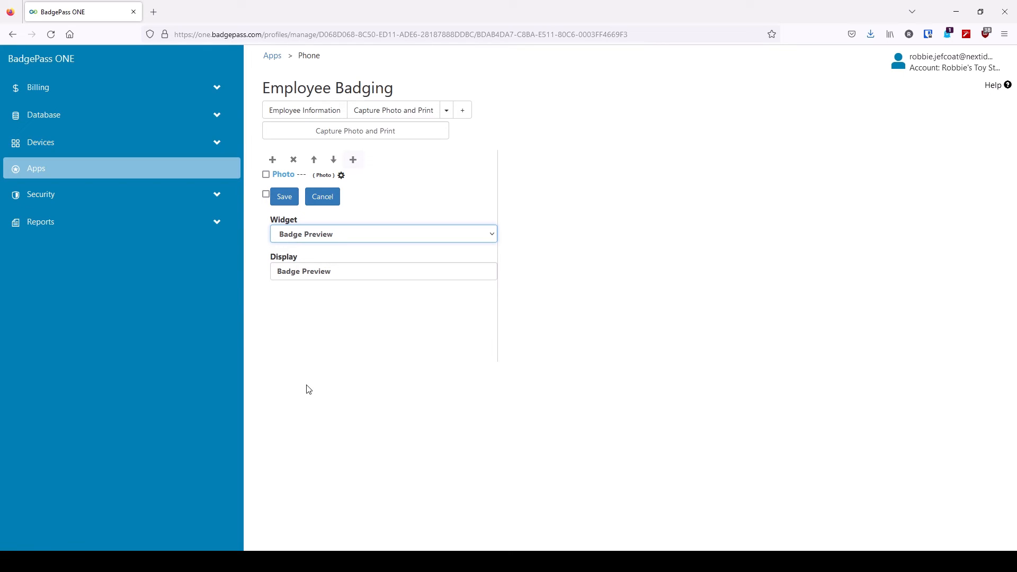
left_click(289, 200)
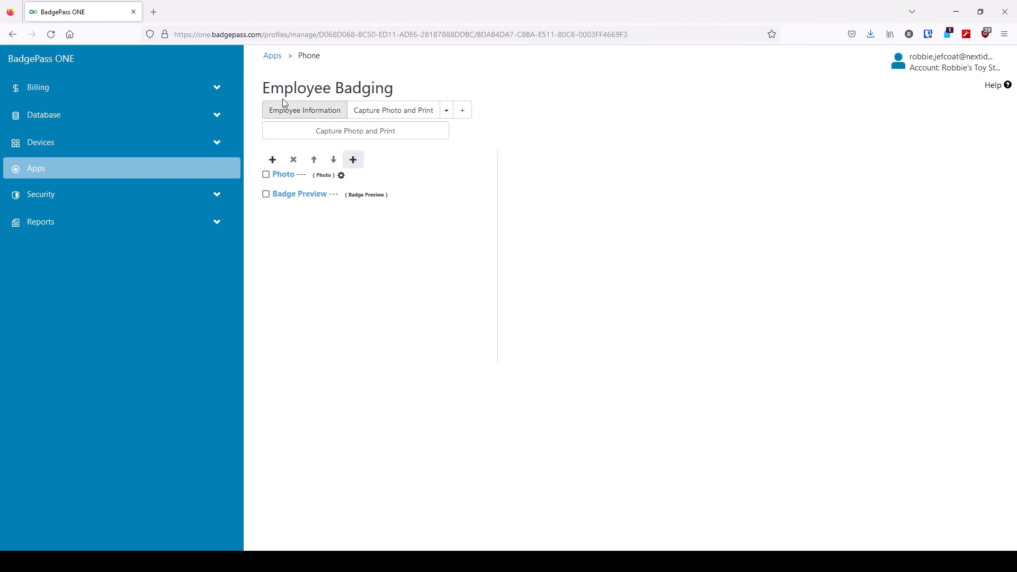
- Leave the phone layout and open the overview of the second user in the Security user list
left_click(273, 57)
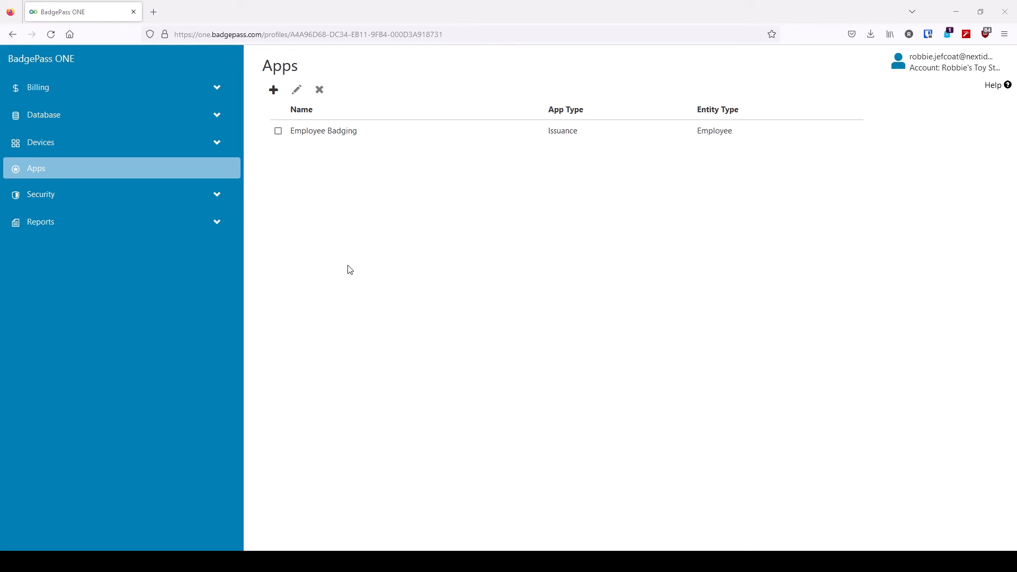
left_click(217, 196)
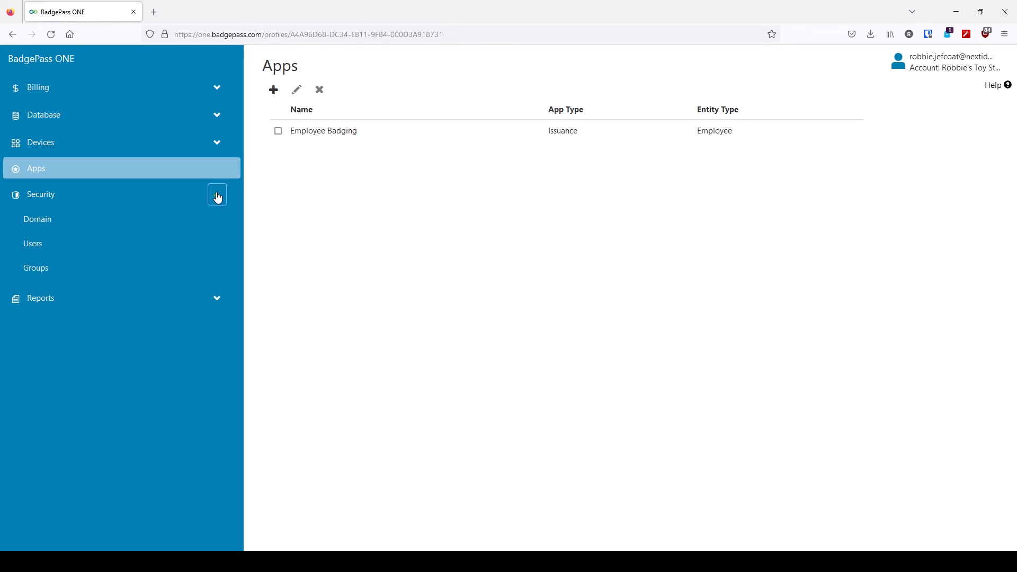
left_click(31, 244)
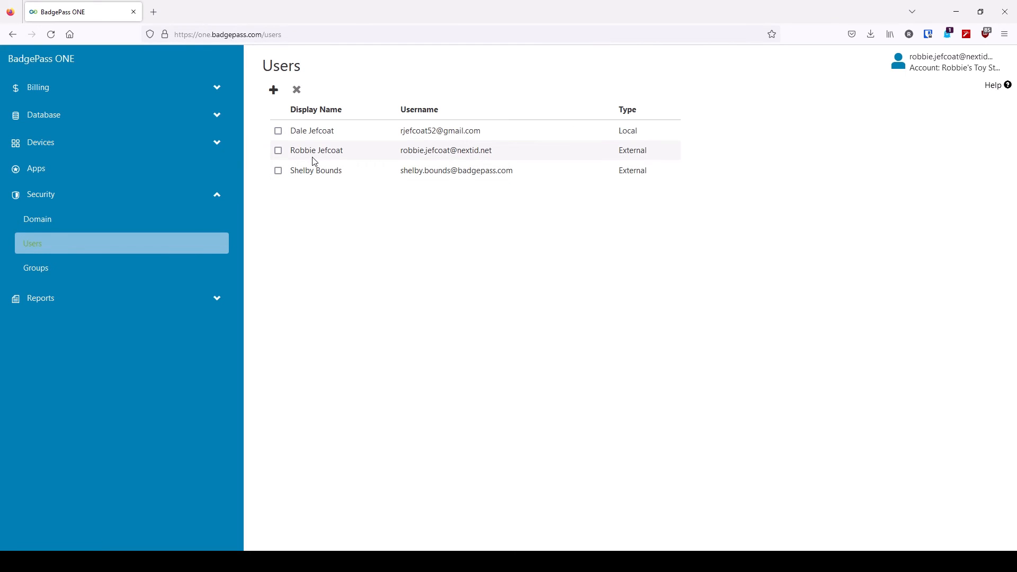
left_click(316, 151)
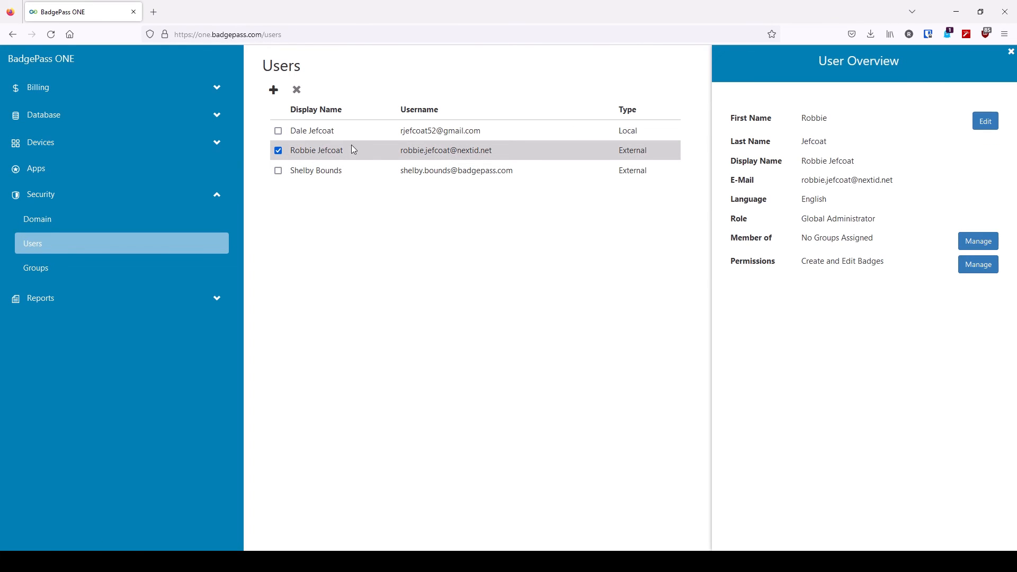
- Add the Employee Badging app to the selected user's permissions
left_click(973, 274)
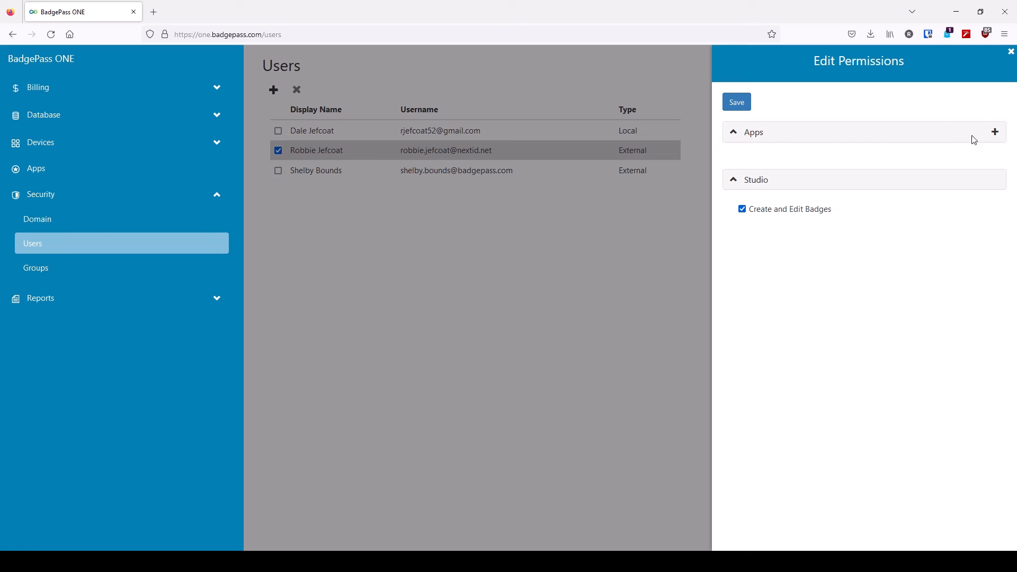
left_click(996, 132)
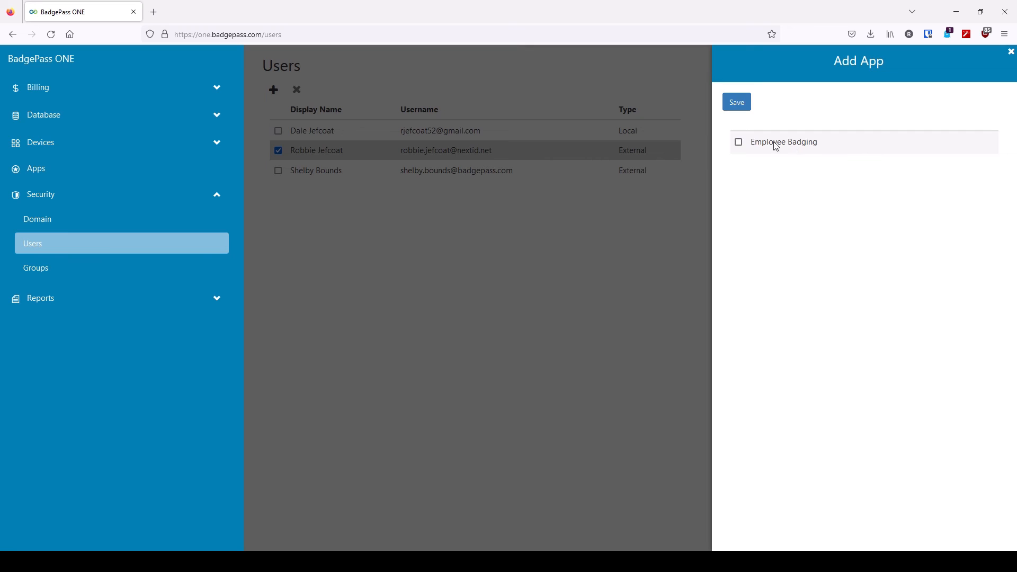
left_click(739, 142)
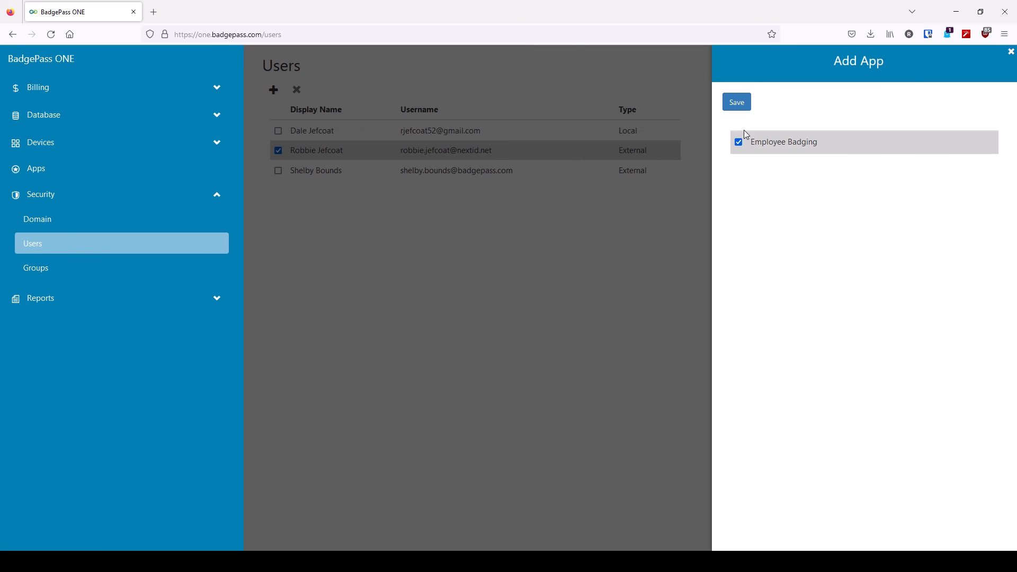
left_click(748, 108)
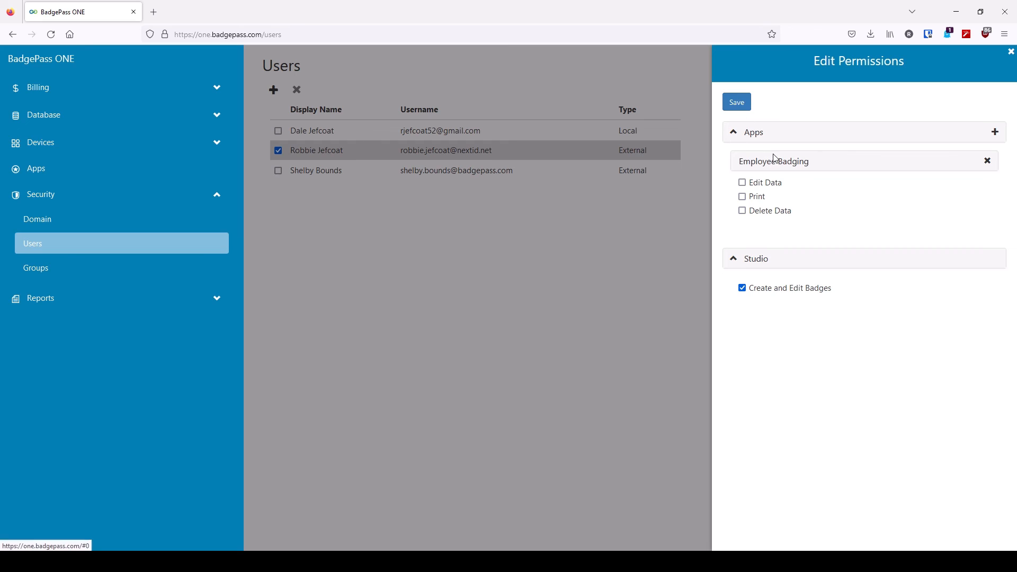
- Grant the user Edit Data, Print and Delete Data permissions for Employee Badging and save them
left_click(770, 184)
left_click(754, 196)
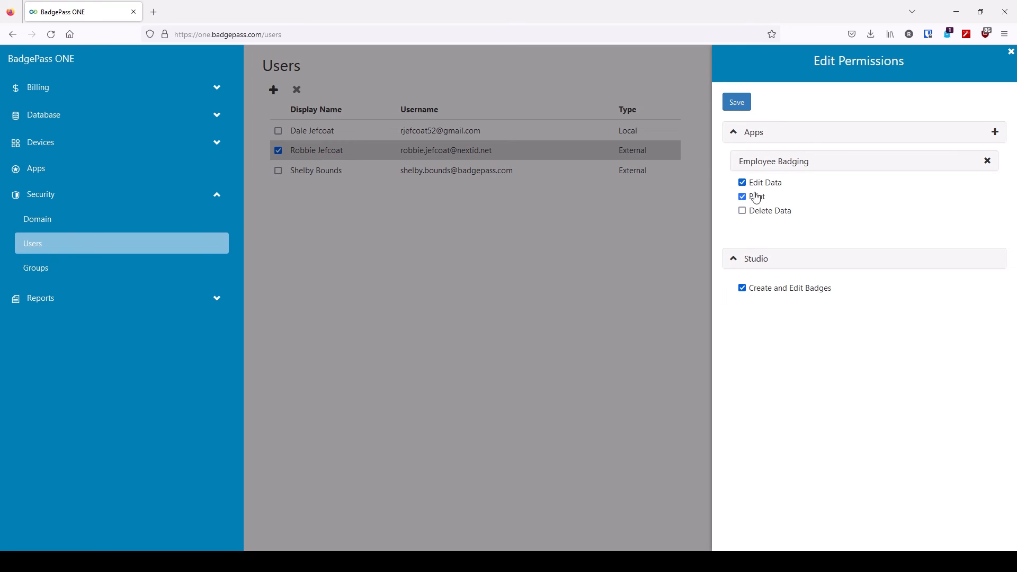
left_click(766, 214)
left_click(747, 111)
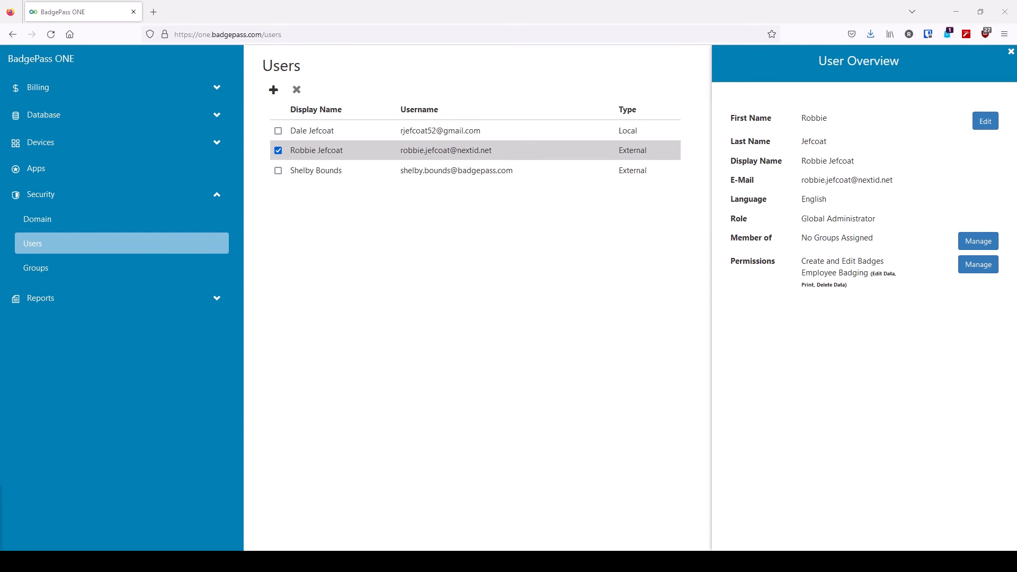
- Bring the ApowerMirror phone window showing the Employee Badging app into view over the Users page
left_click_drag(1, 85, 483, 47)
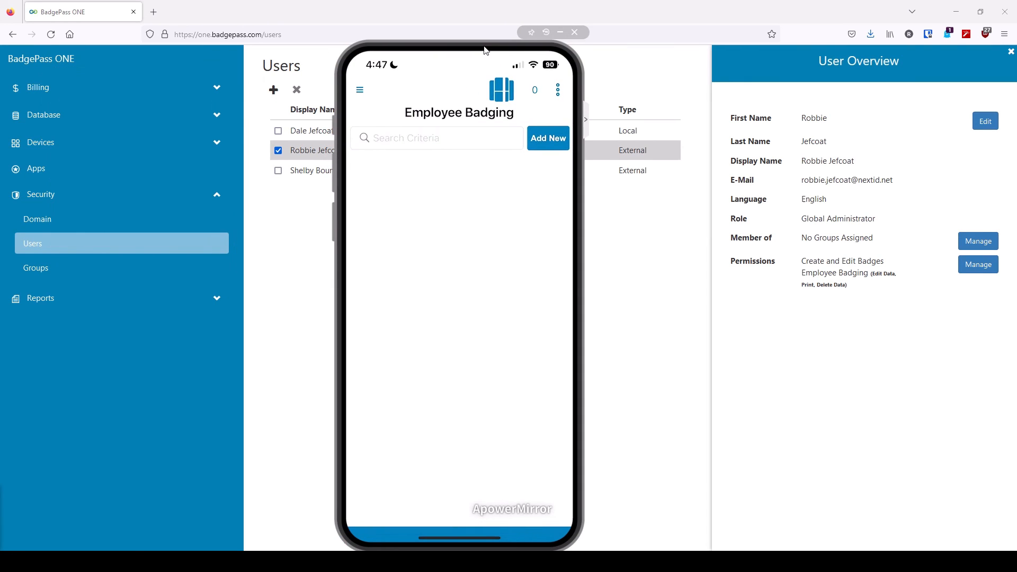